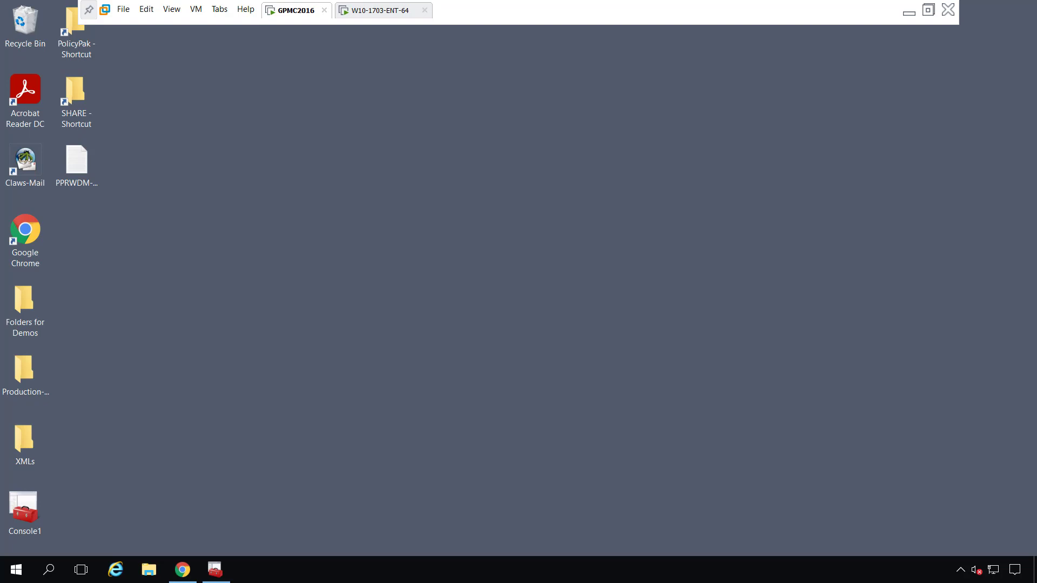
On the W10-1703-ENT-64 machine, check the Visit PolicyPak desktop shortcut and the guest account rename policy in Local Group Policy Editor
click(209, 575)
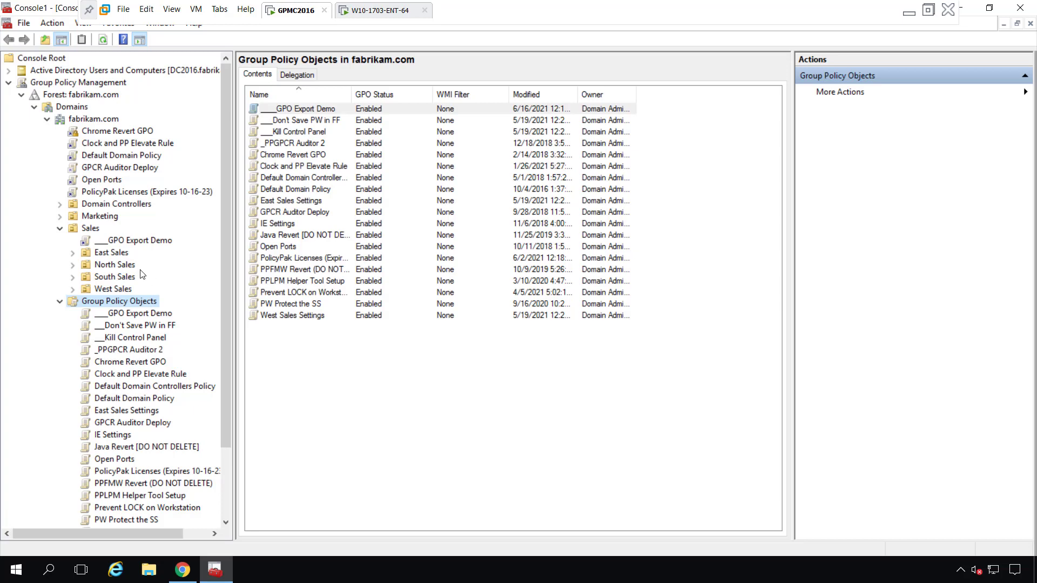
click(372, 15)
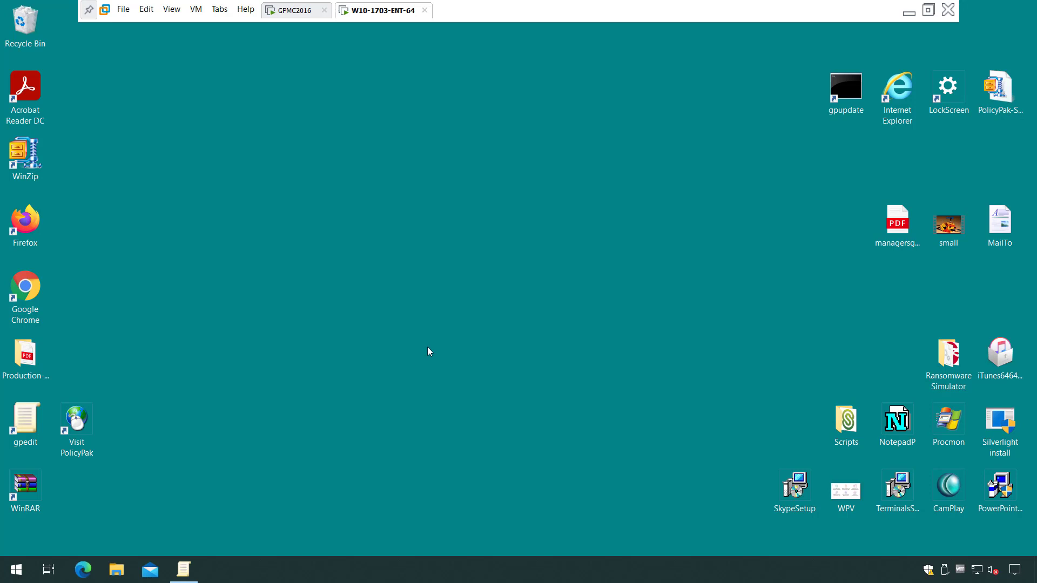
click(82, 425)
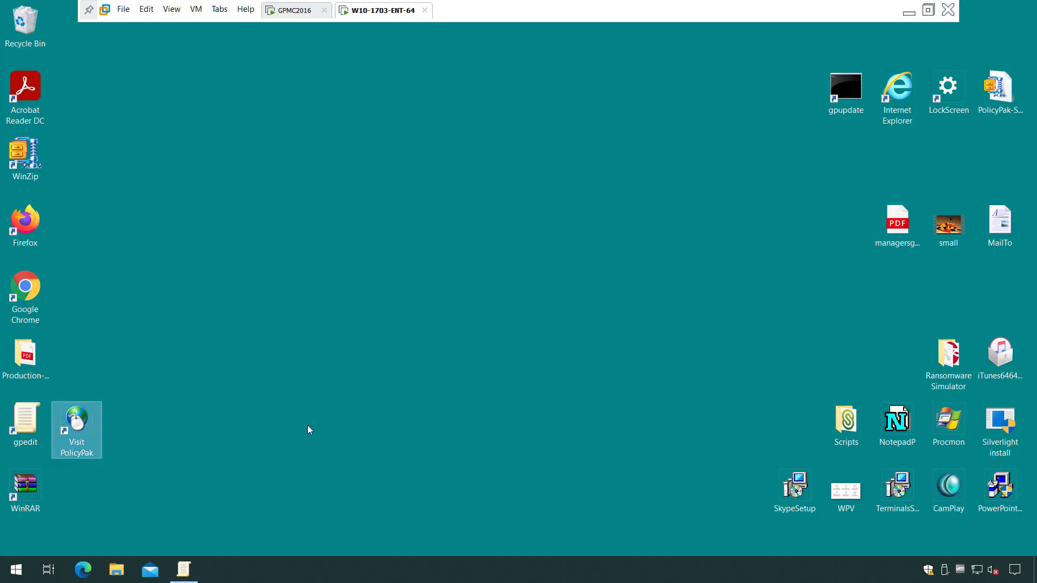
click(183, 568)
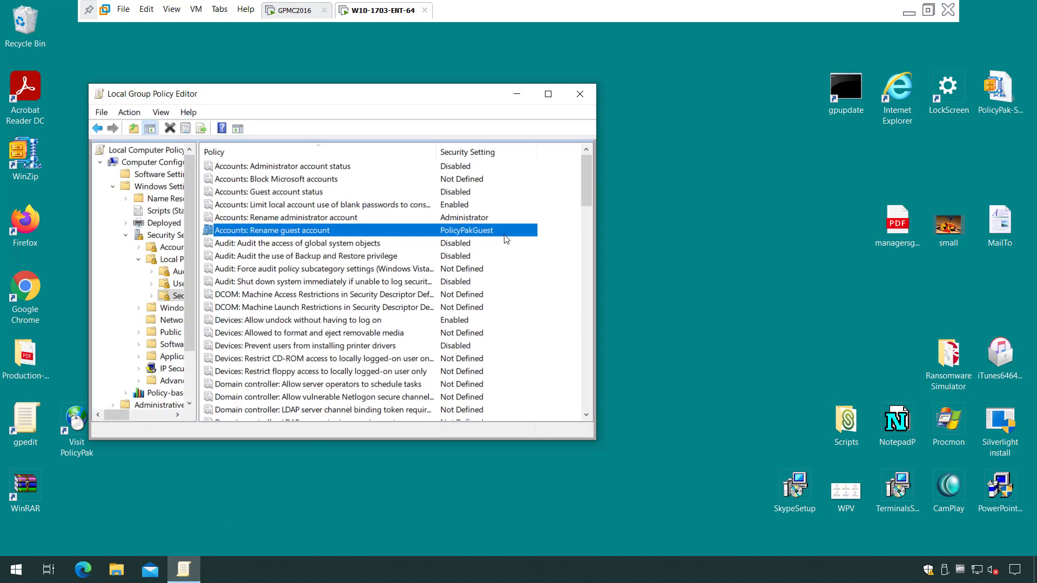
click(517, 93)
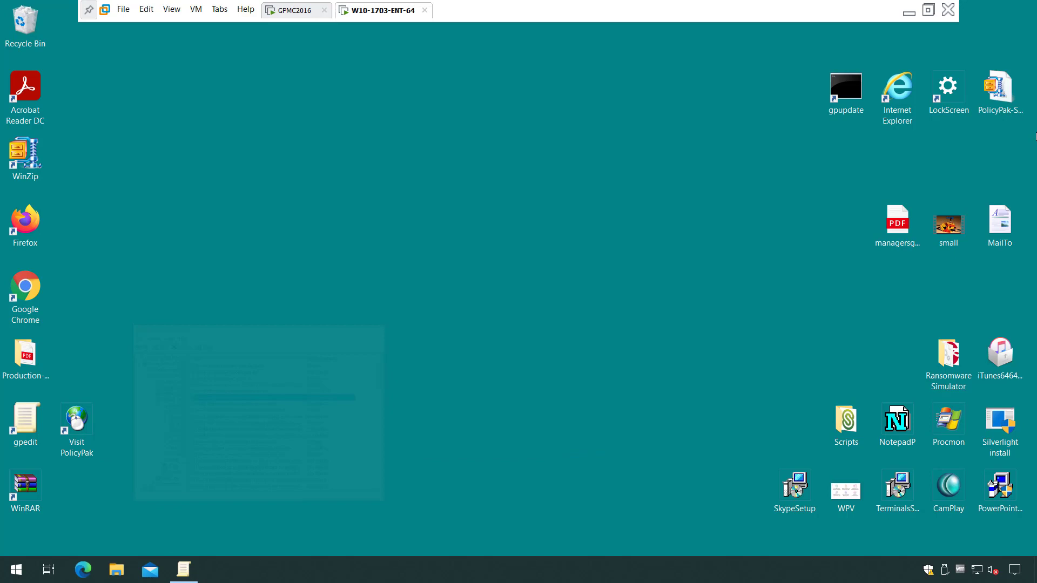
Check the screen saver settings reached from the lock screen settings, and close the settings windows
double_click(940, 89)
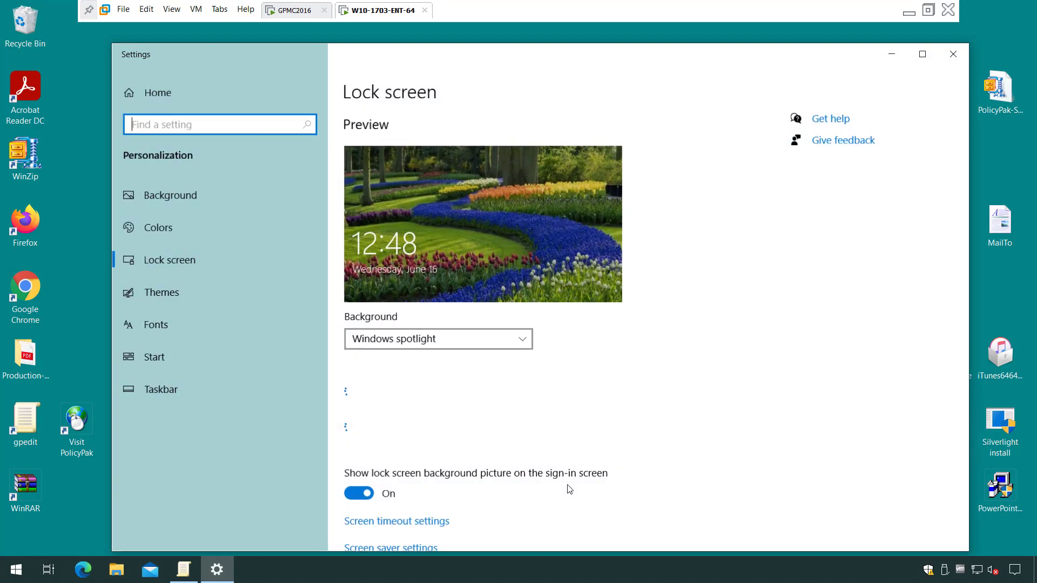
scroll(405, 459, down, 3)
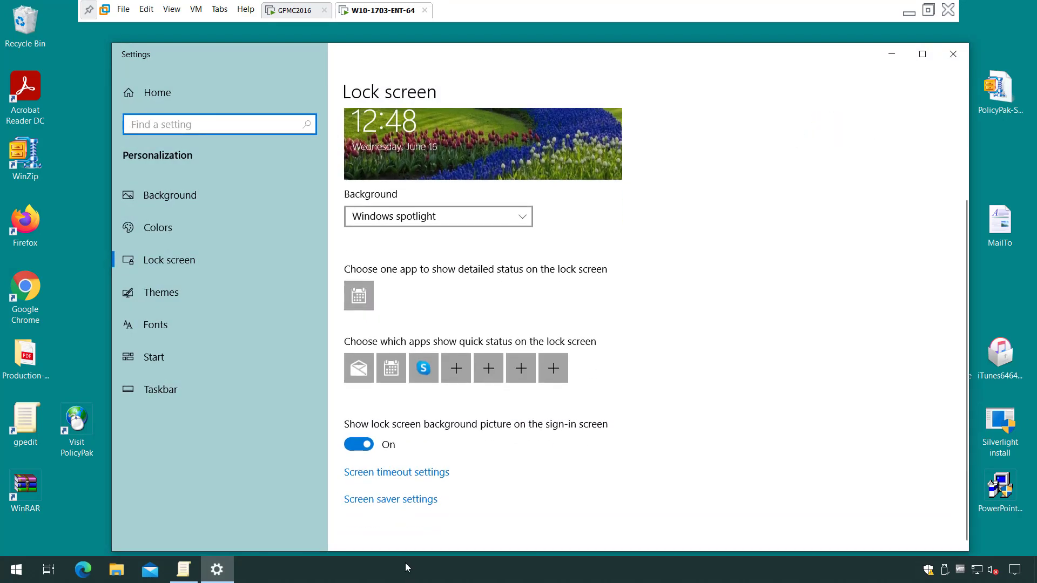
click(400, 500)
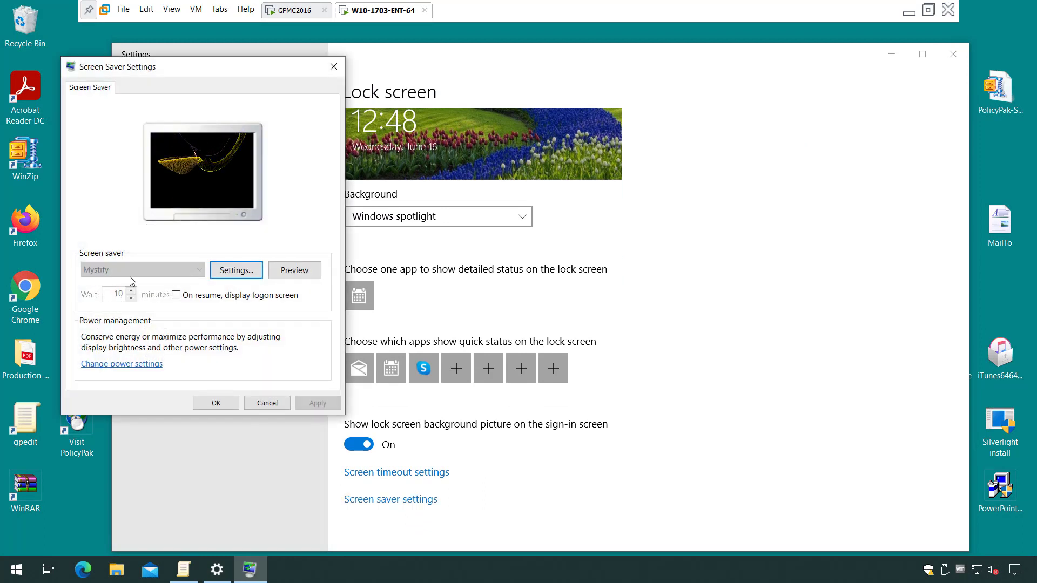
click(214, 401)
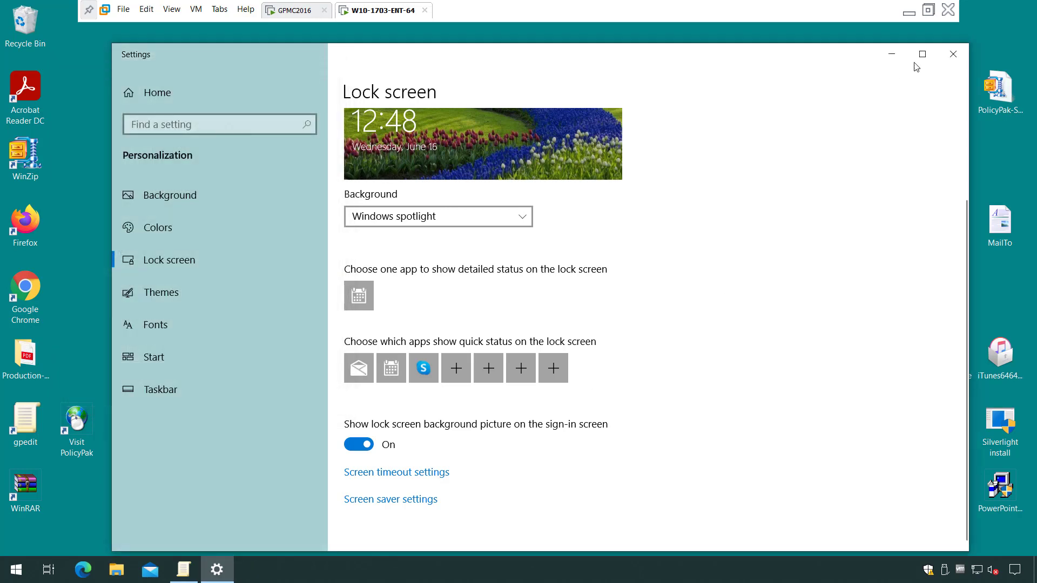
click(954, 54)
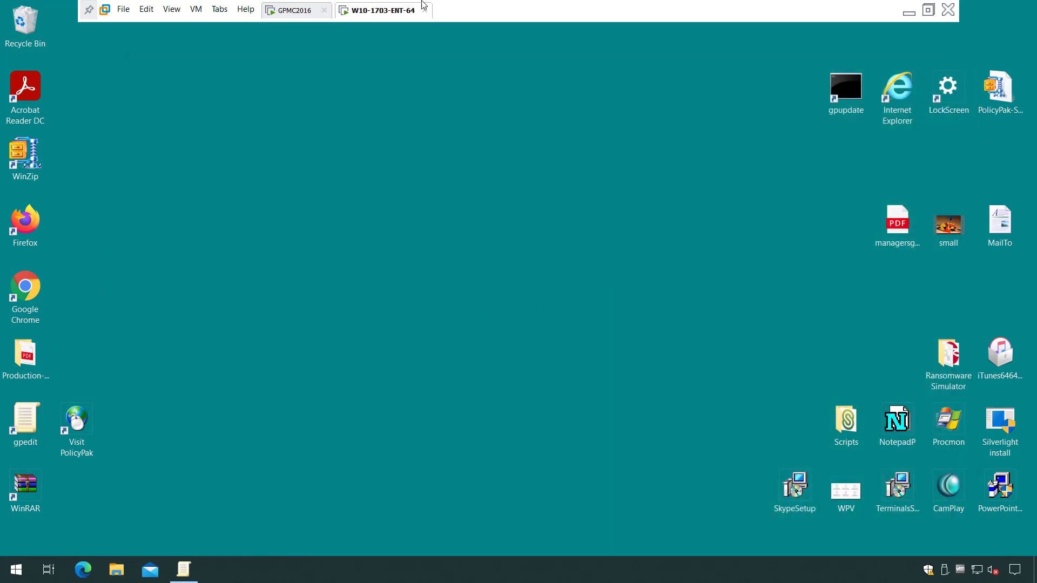
Switch to the GPMC2016 machine and open the ____GPO Export Demo GPO linked to Sales for editing in a maximized window
click(317, 17)
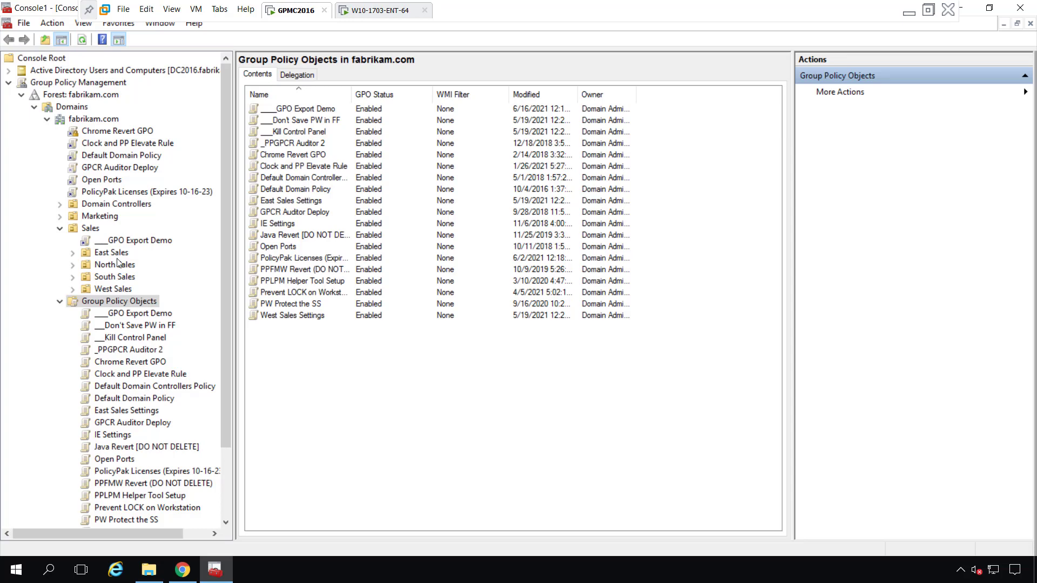
right_click(120, 241)
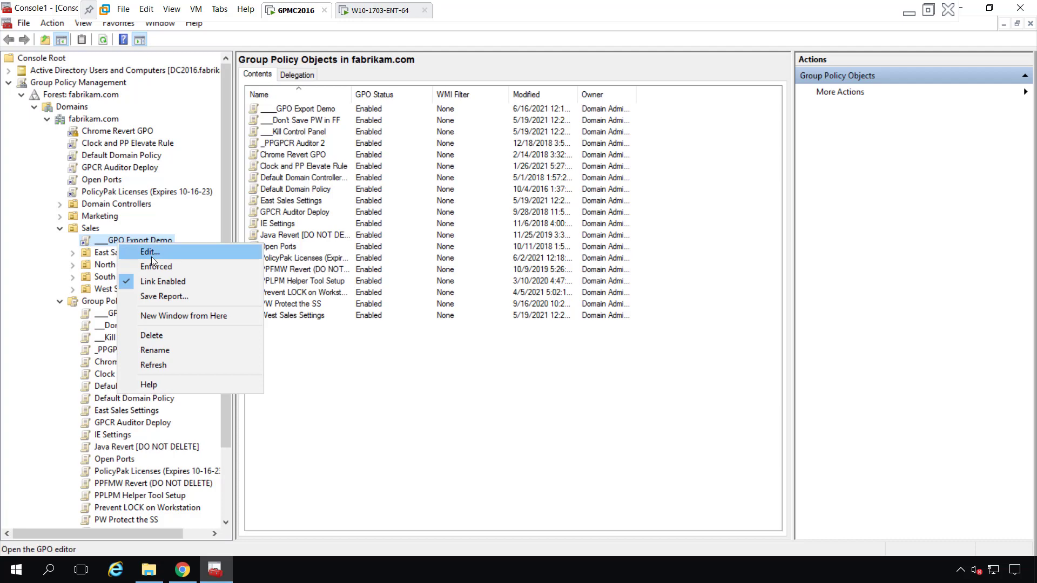
click(149, 252)
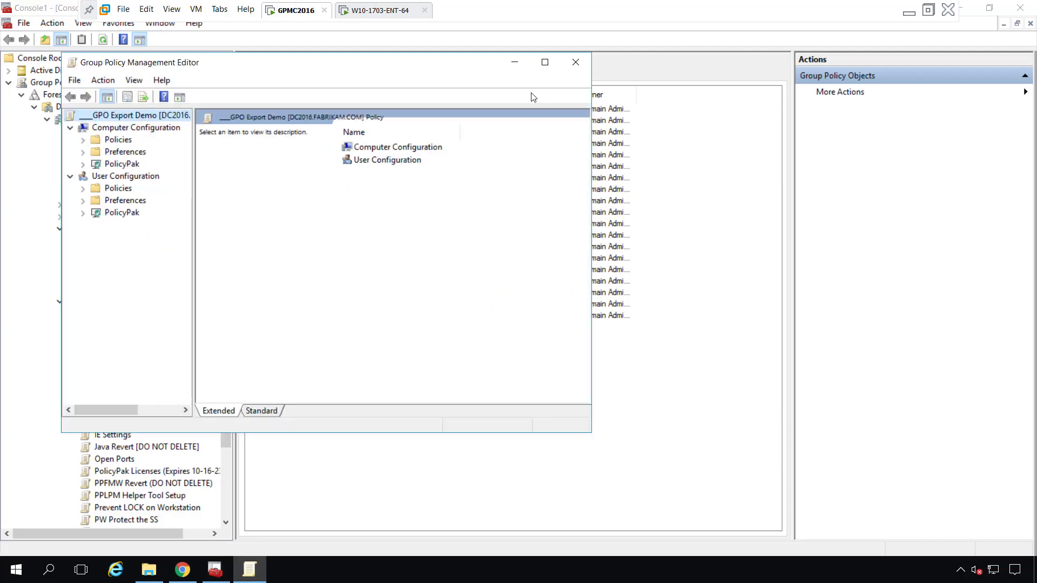
click(544, 62)
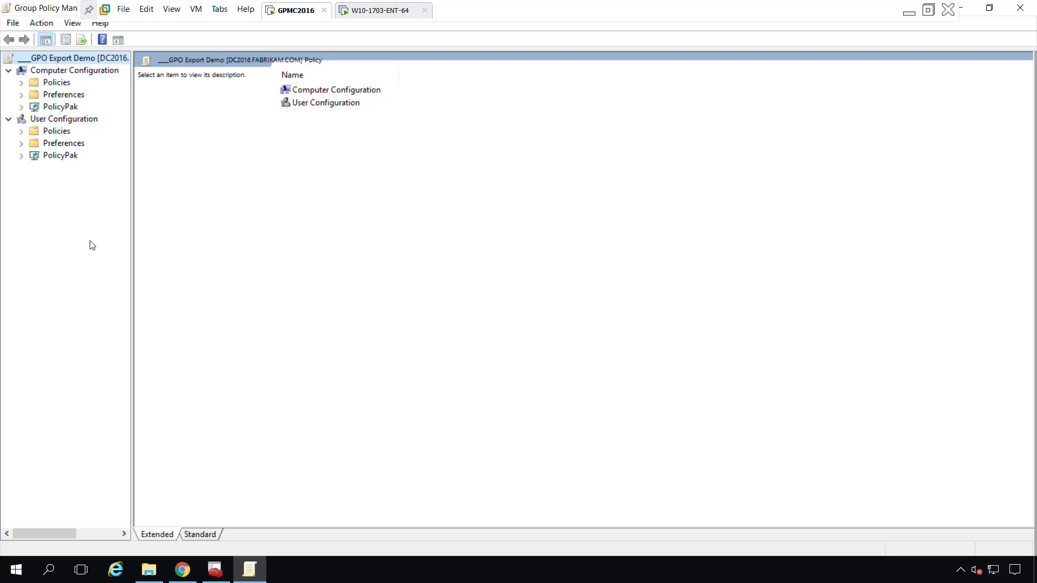
Open GPO Export Manager in the computer-side PolicyPak GPO Reduction & Transition Pak
click(22, 107)
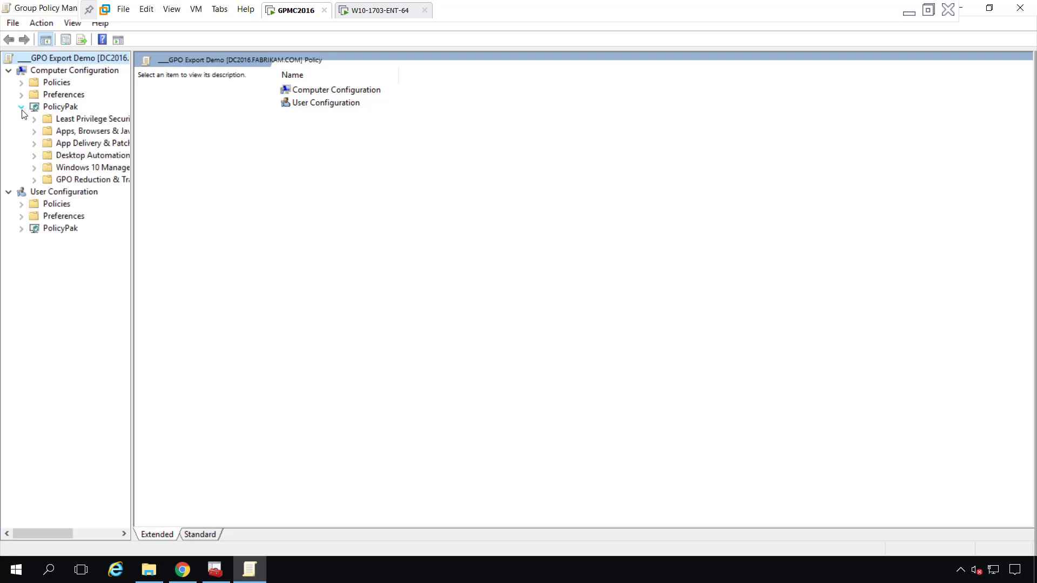
click(34, 180)
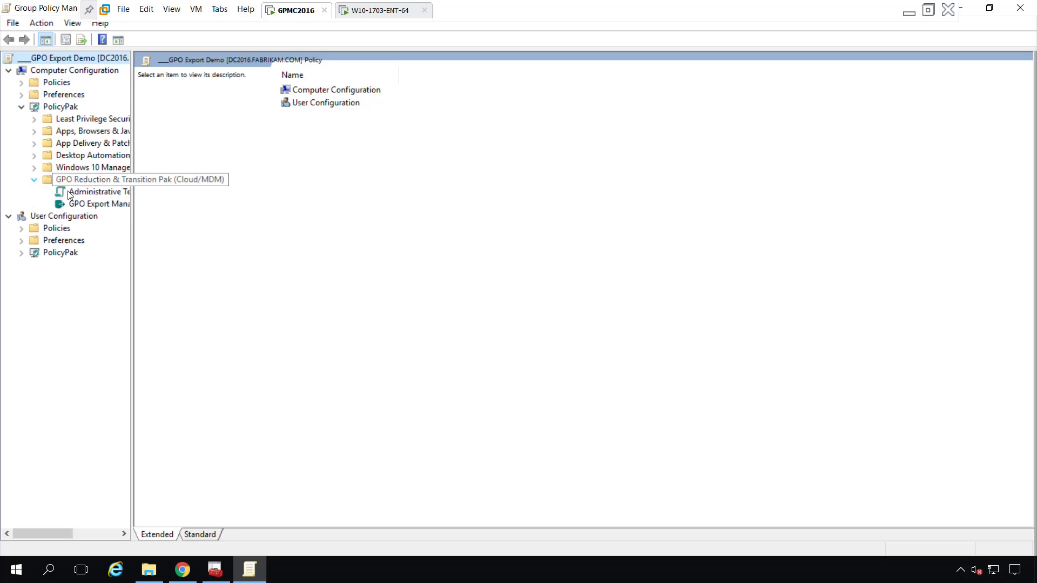
click(92, 208)
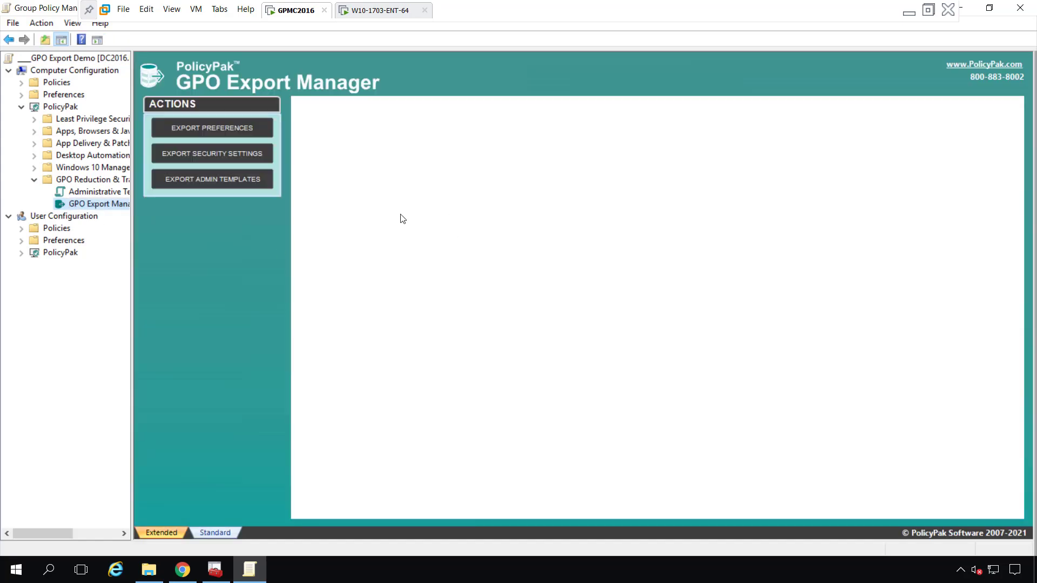
Export the Visit PolicyPak shortcut preference as Shortcuts_VisitPolicyPak.xml to the XMLs folder on the desktop
click(229, 128)
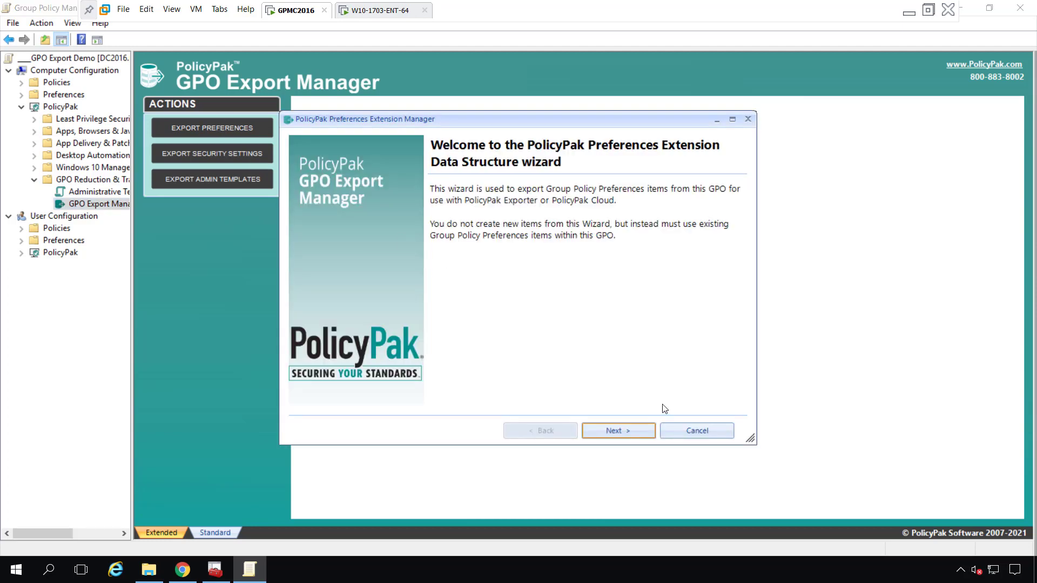
click(642, 429)
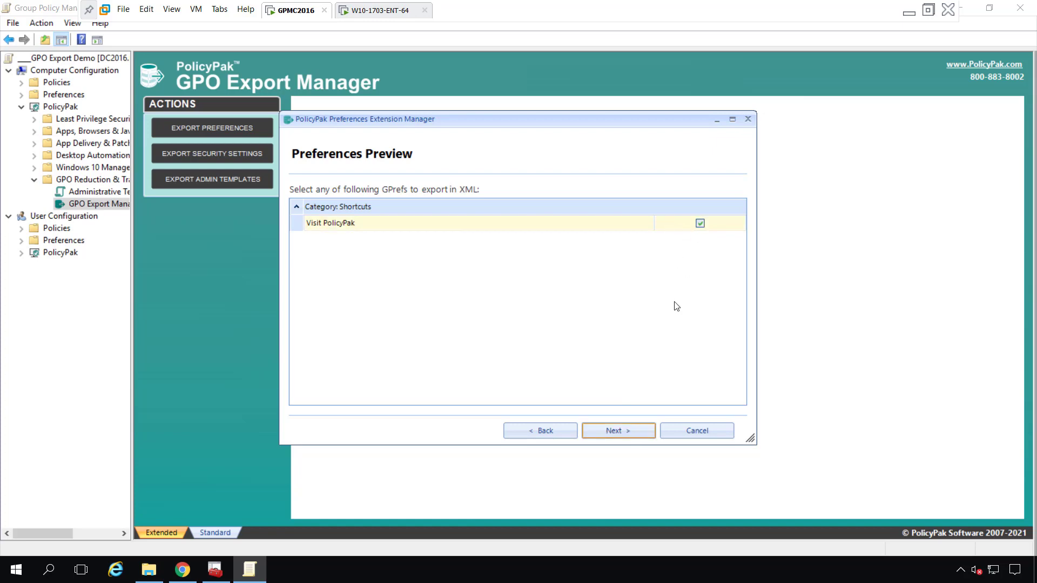
click(634, 432)
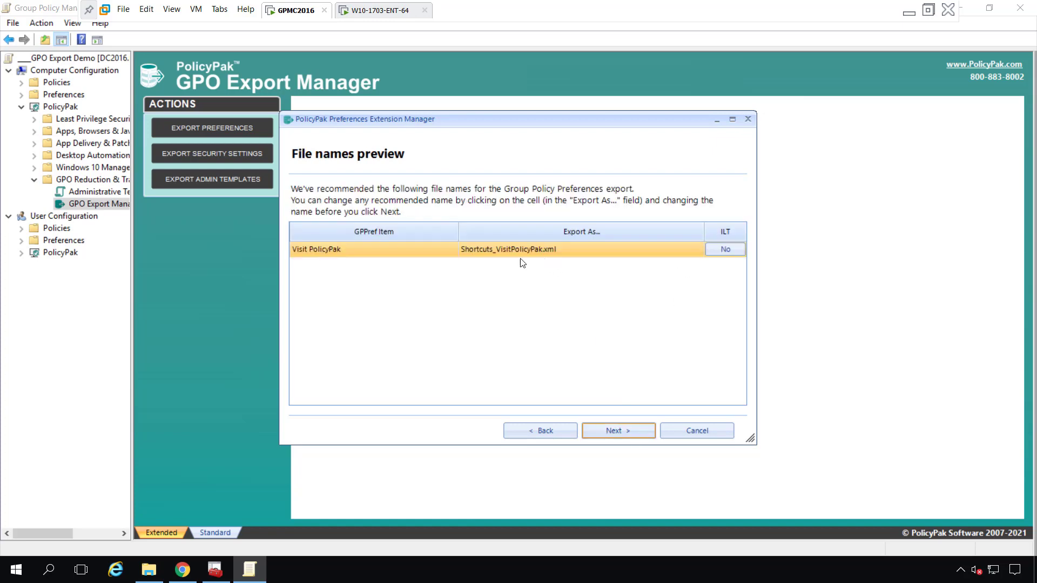
click(628, 436)
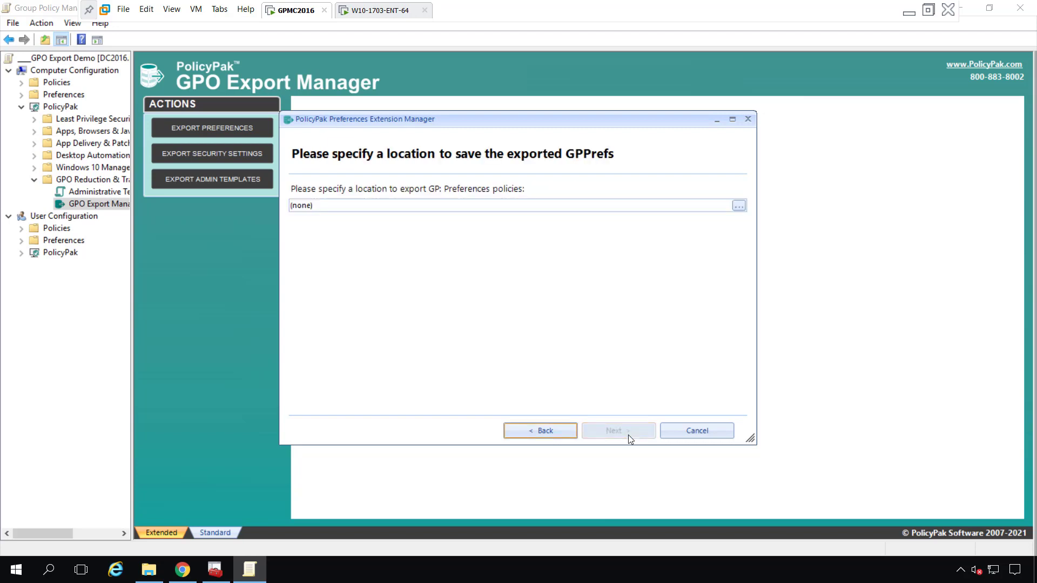
click(744, 209)
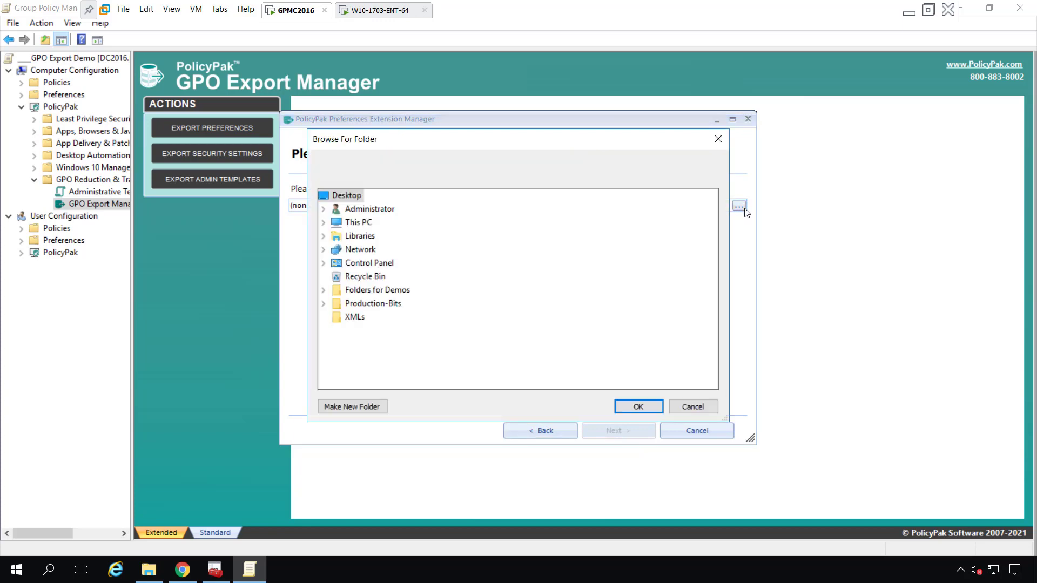
click(367, 319)
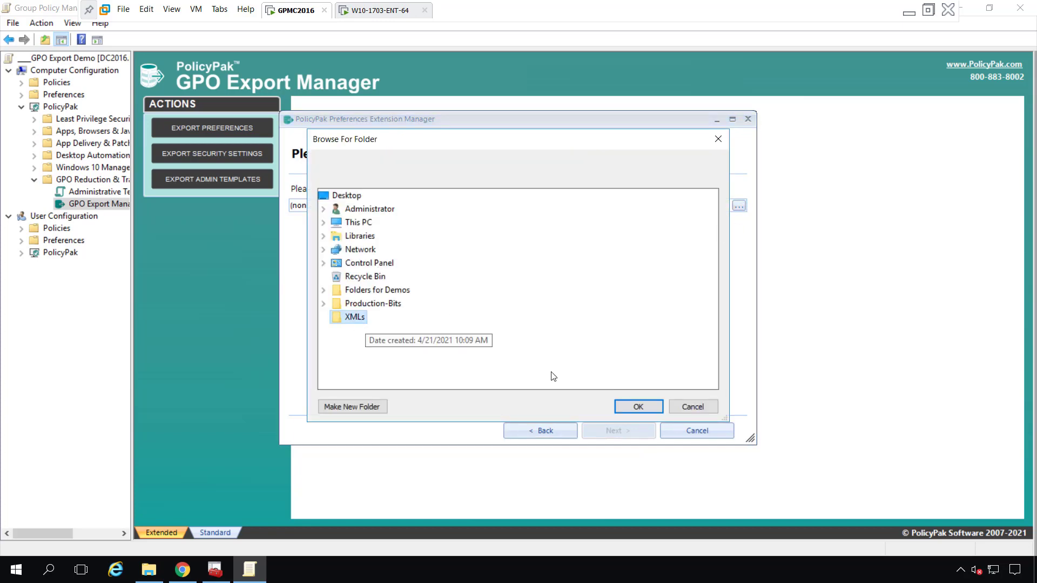
click(640, 408)
click(636, 435)
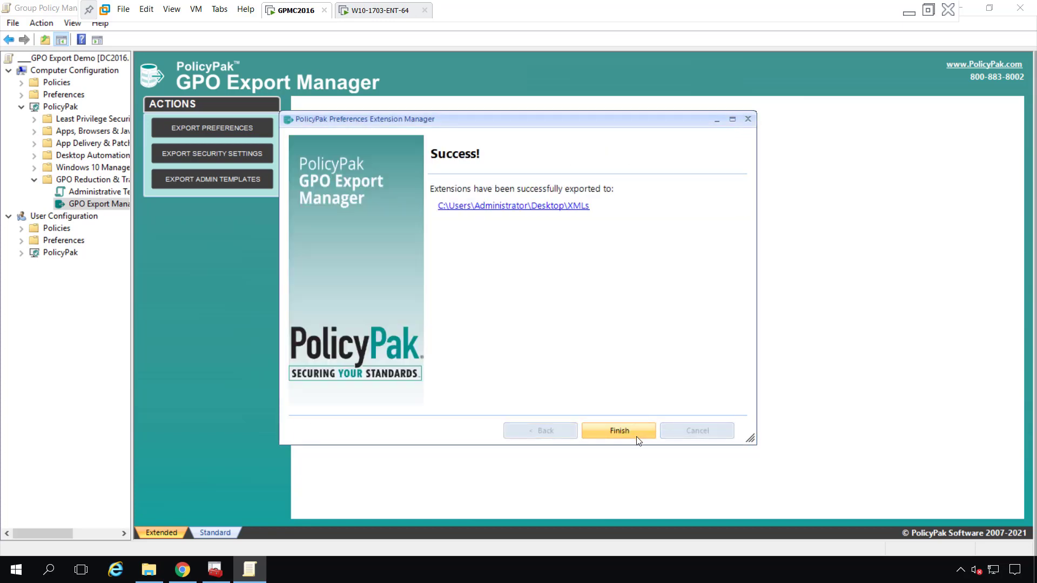
click(636, 436)
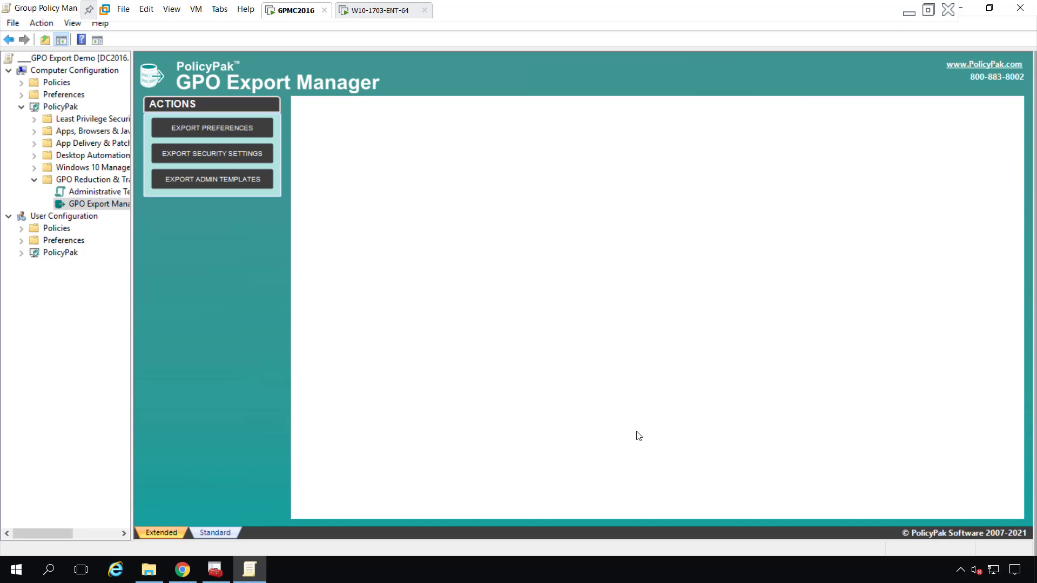
Start a security settings export that includes the System Access policies, without adding item-level targeting filters
click(198, 161)
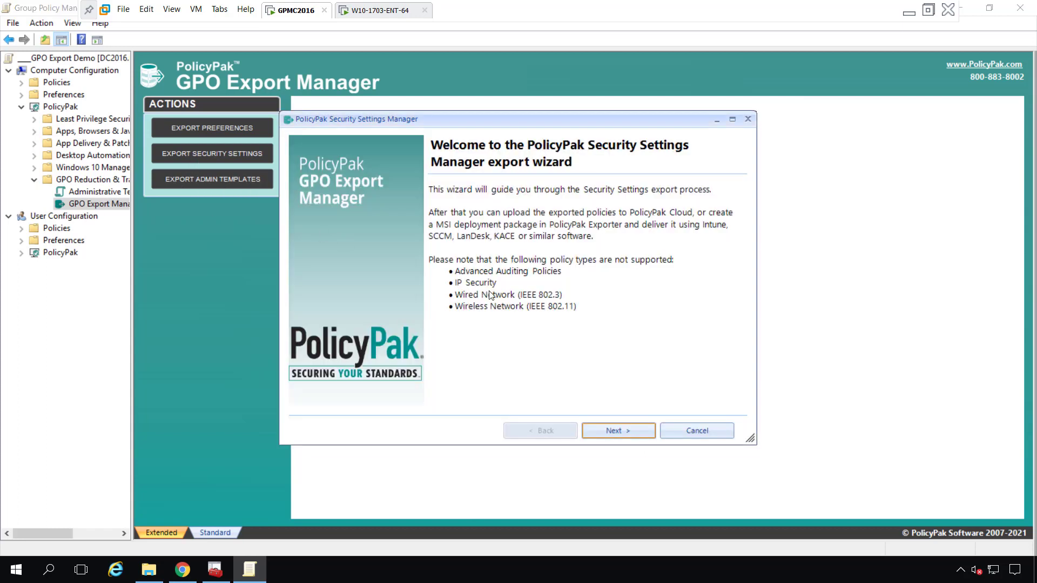
click(618, 431)
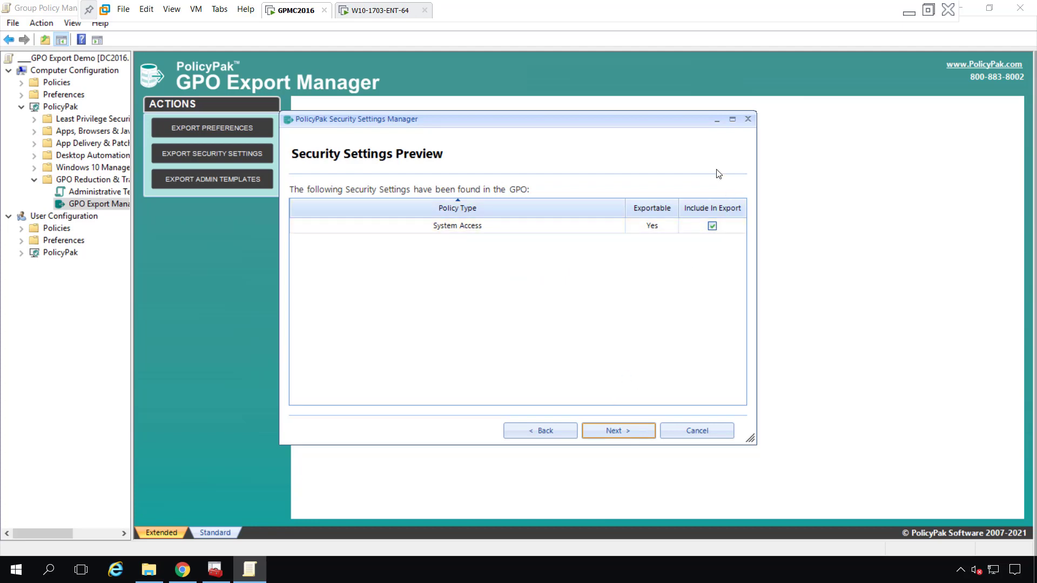
click(611, 428)
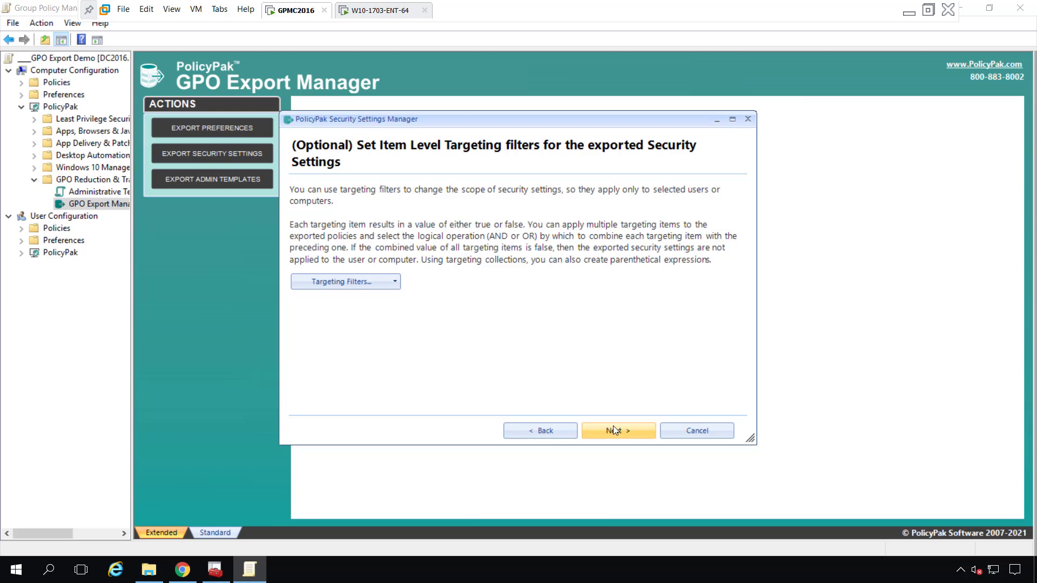
click(614, 430)
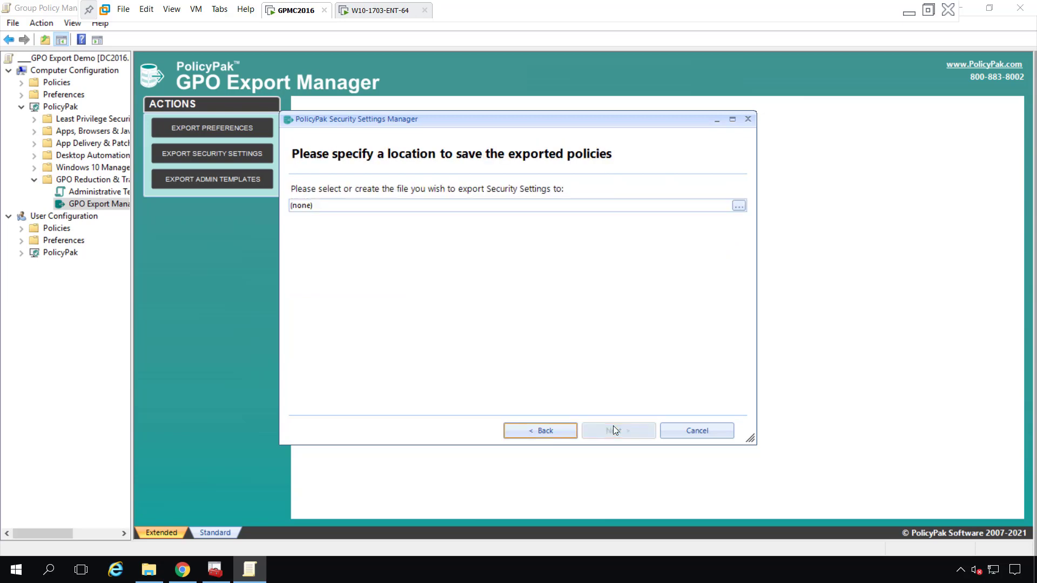
Save the exported security settings as RenameGuest.xml in the desktop XMLs folder and finish the wizard
click(739, 206)
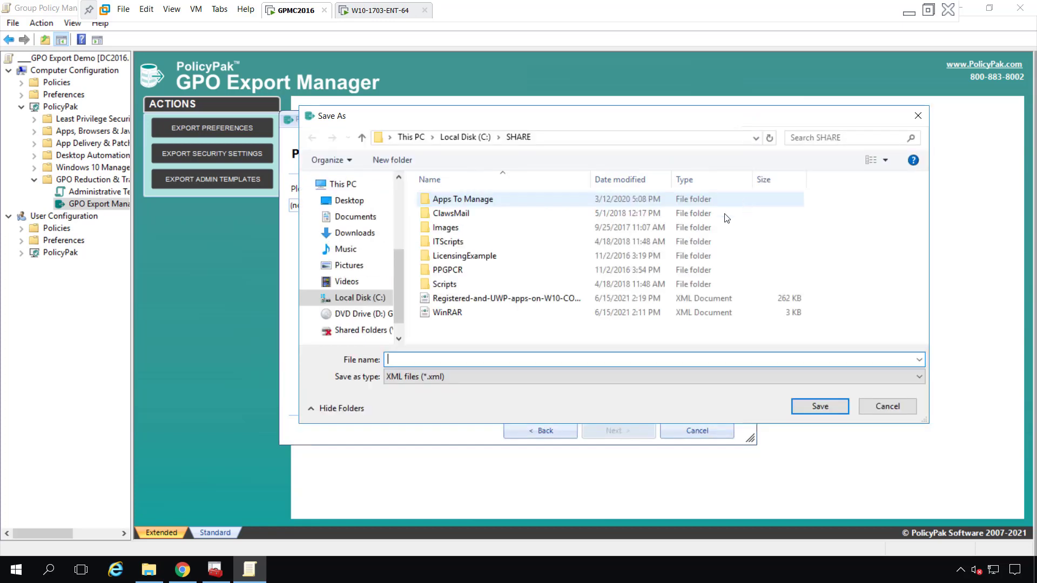
click(347, 202)
double_click(468, 227)
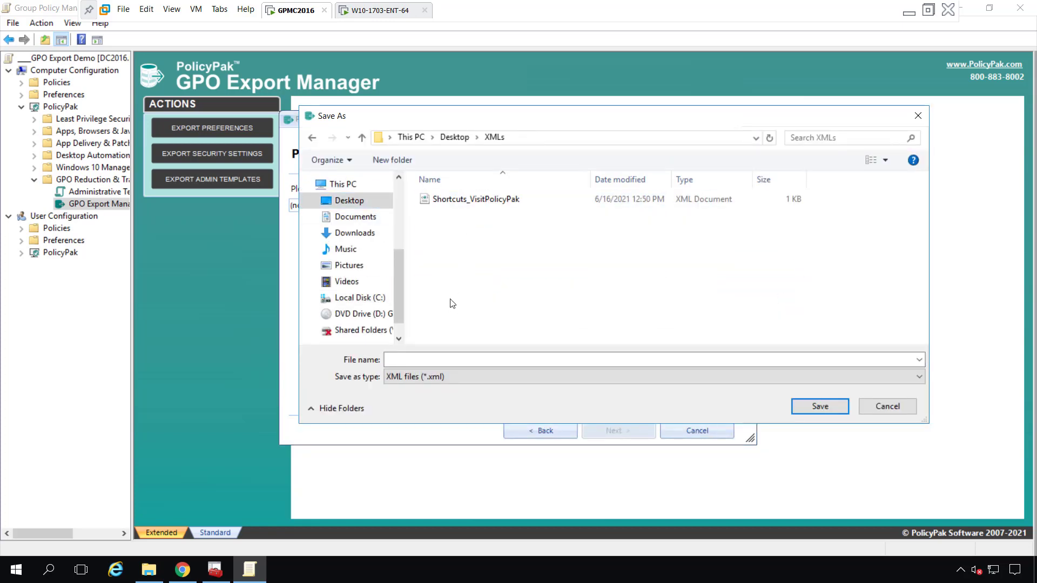
click(467, 359)
text(RenameGues)
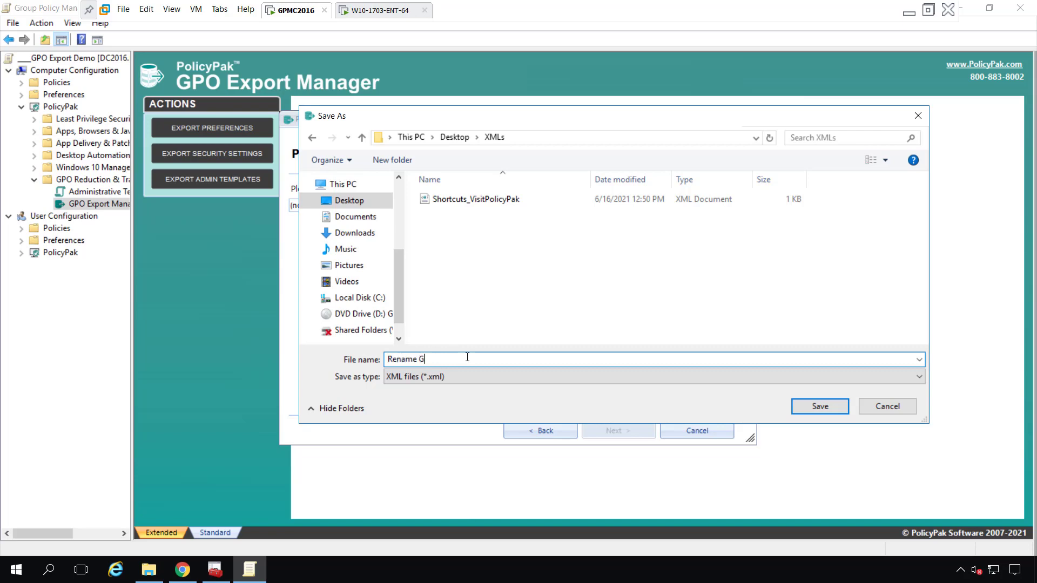
text(t)
key(Return)
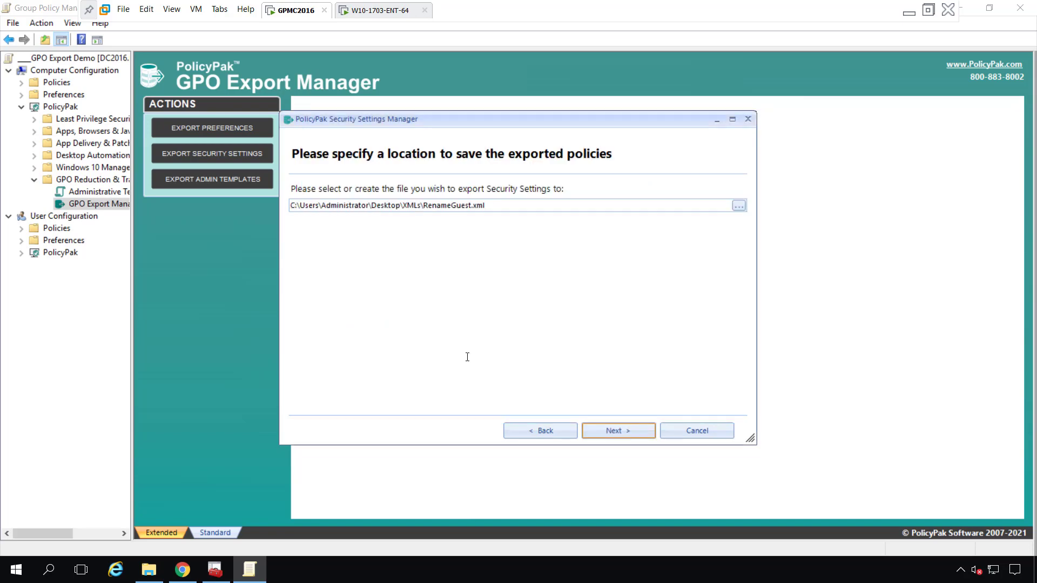
click(615, 428)
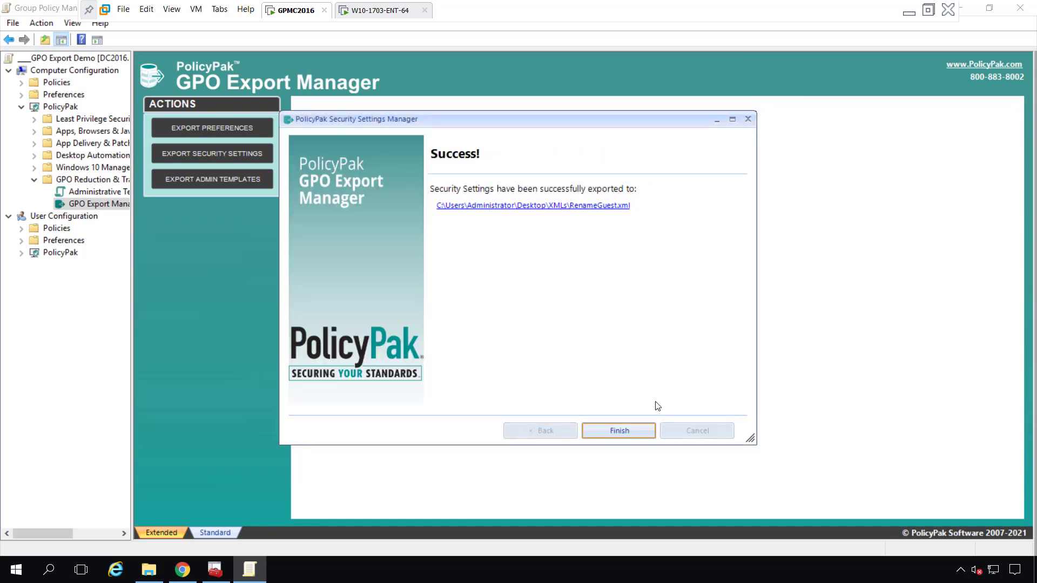
click(619, 430)
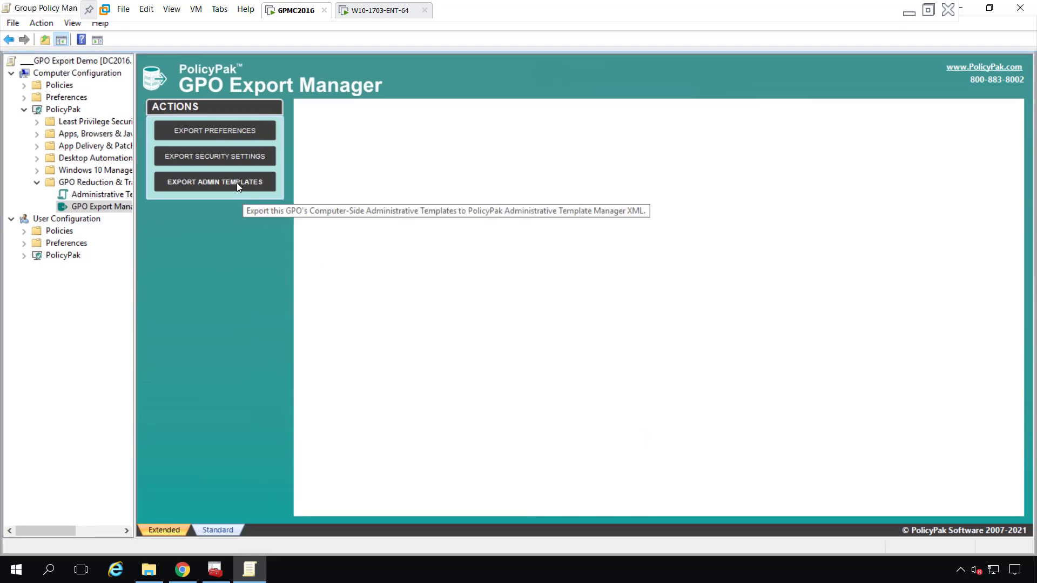
Open GPO Export Manager in the user-side PolicyPak GPO Reduction & Transition Pak
click(25, 256)
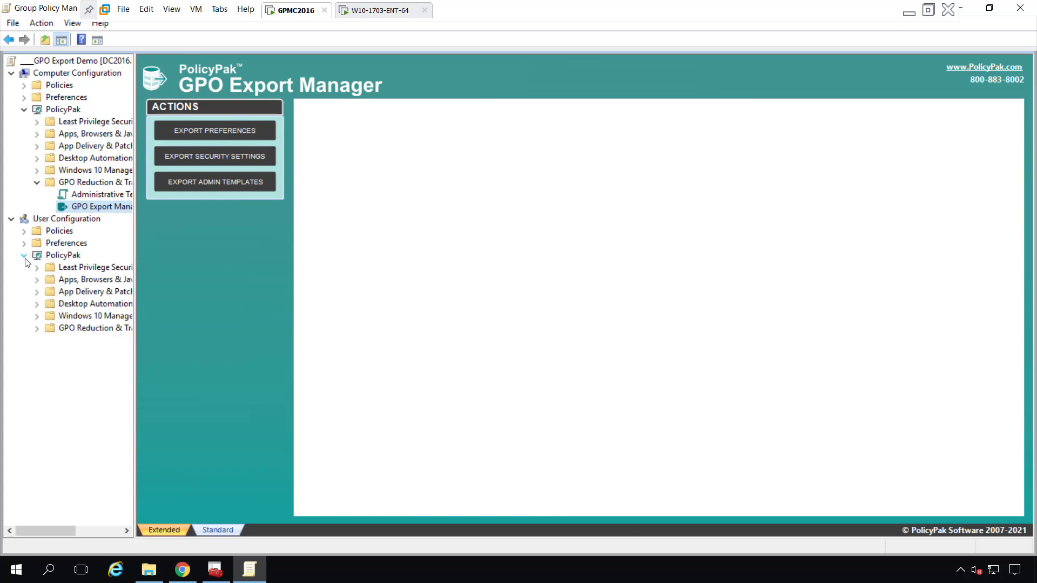
click(37, 327)
click(75, 354)
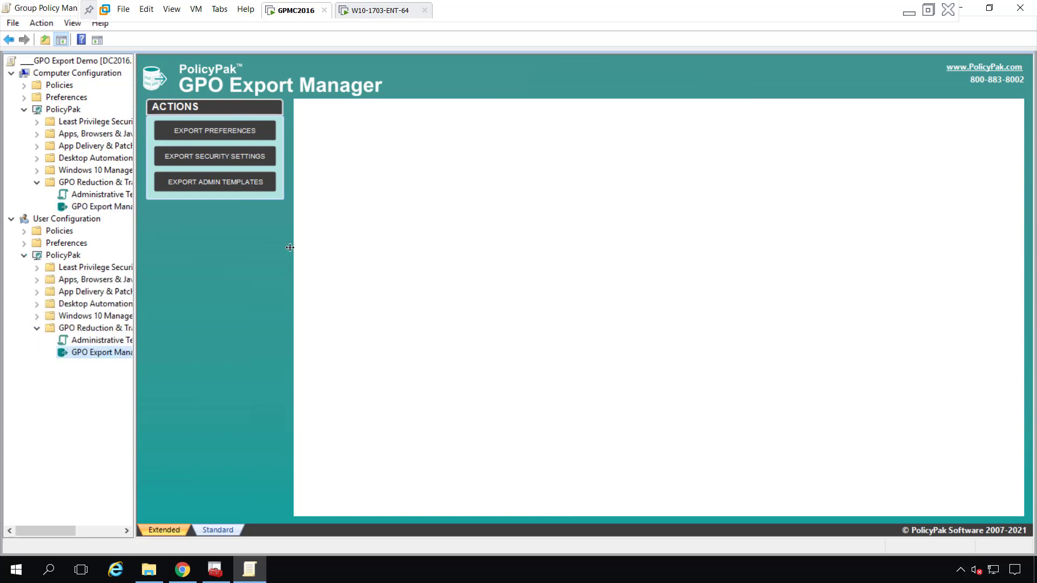
Start an admin templates export that includes the Force specific screen saver and Screen saver timeout policies
click(193, 182)
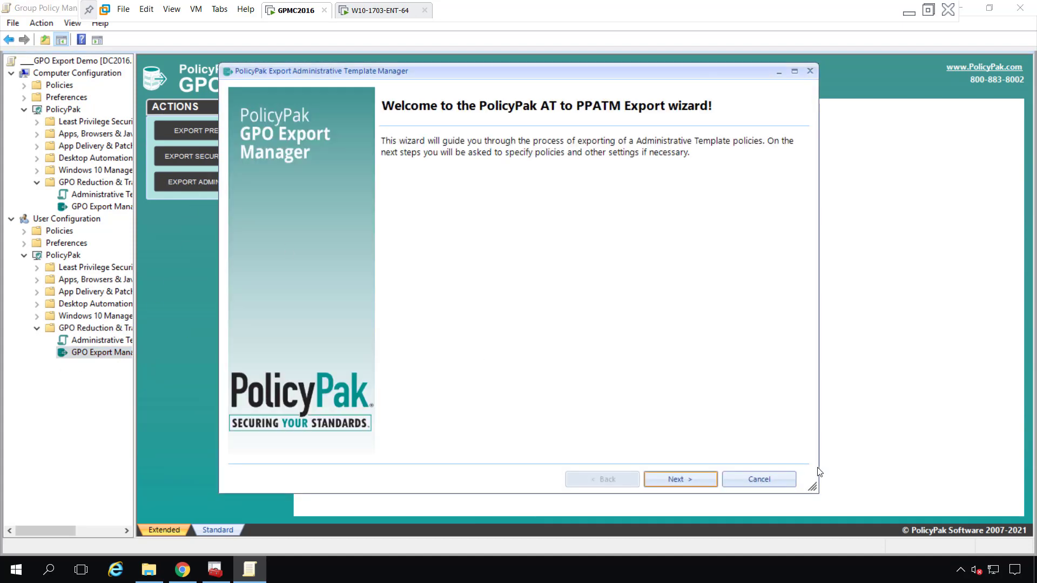
click(683, 481)
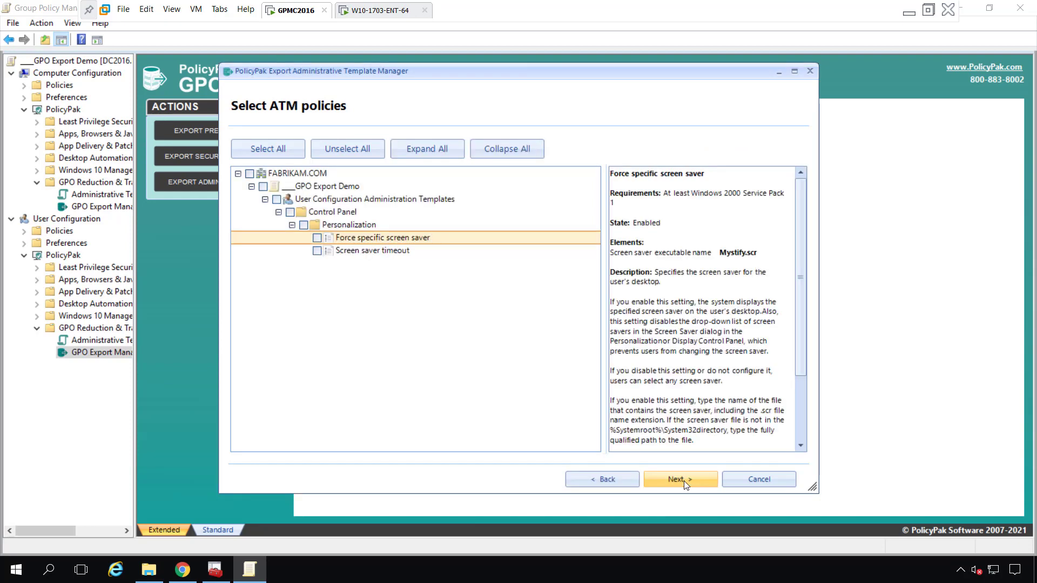
click(314, 239)
click(317, 251)
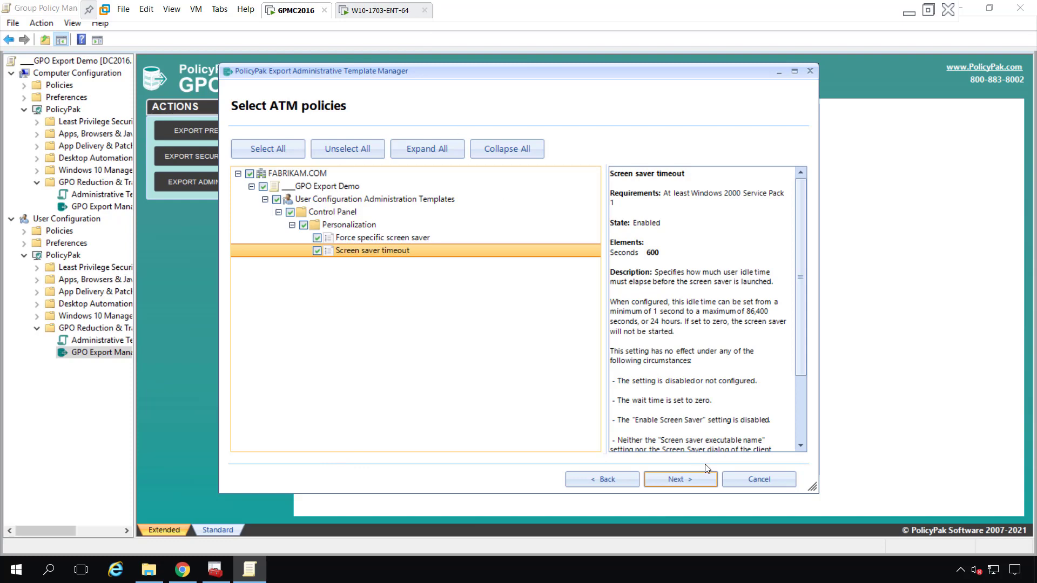
click(680, 479)
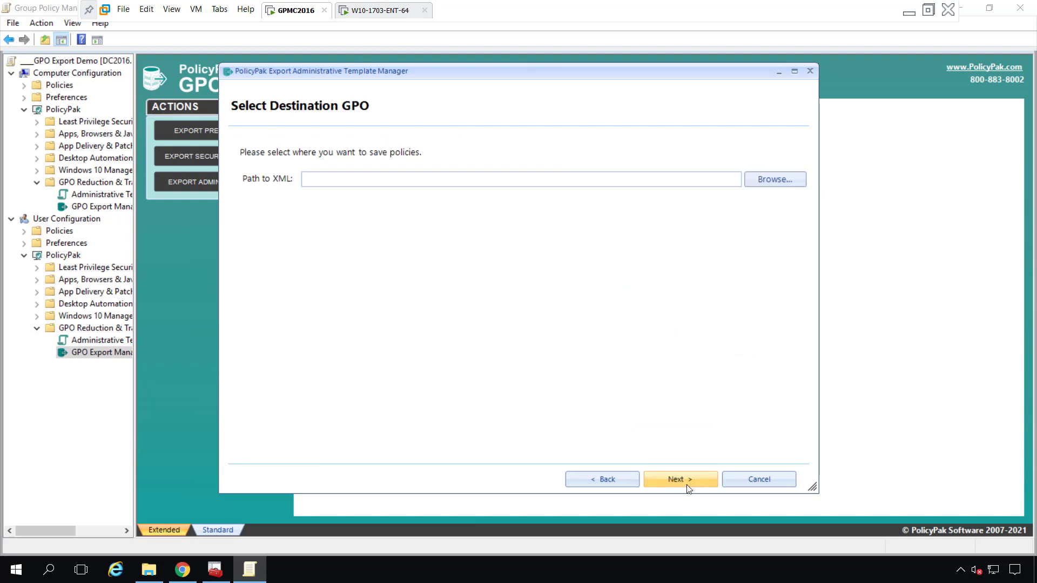
Save the exported admin templates as SSS.xml in the desktop XMLs folder, keep the default collection settings and finish the wizard
click(775, 180)
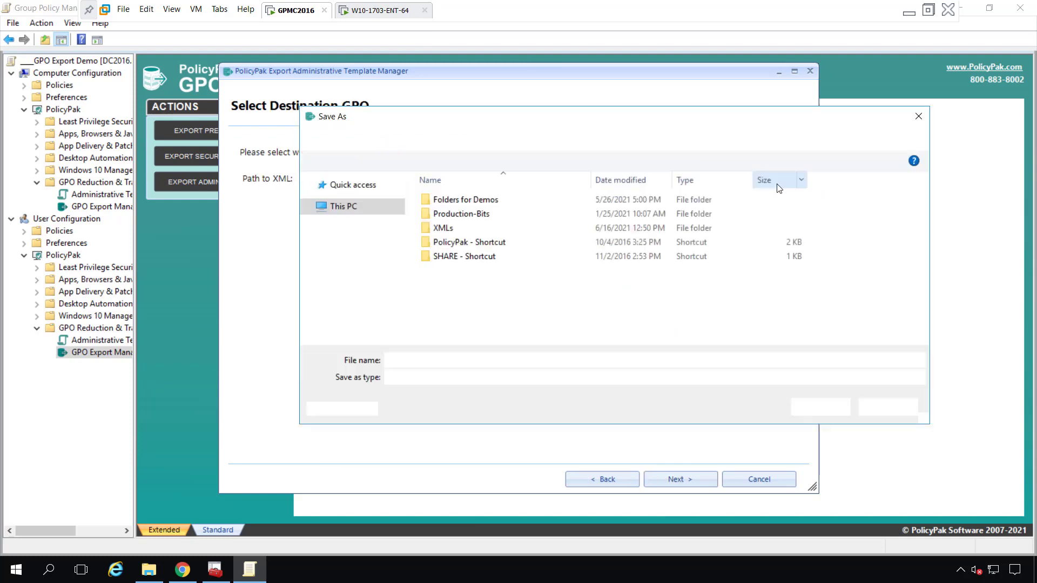
double_click(448, 229)
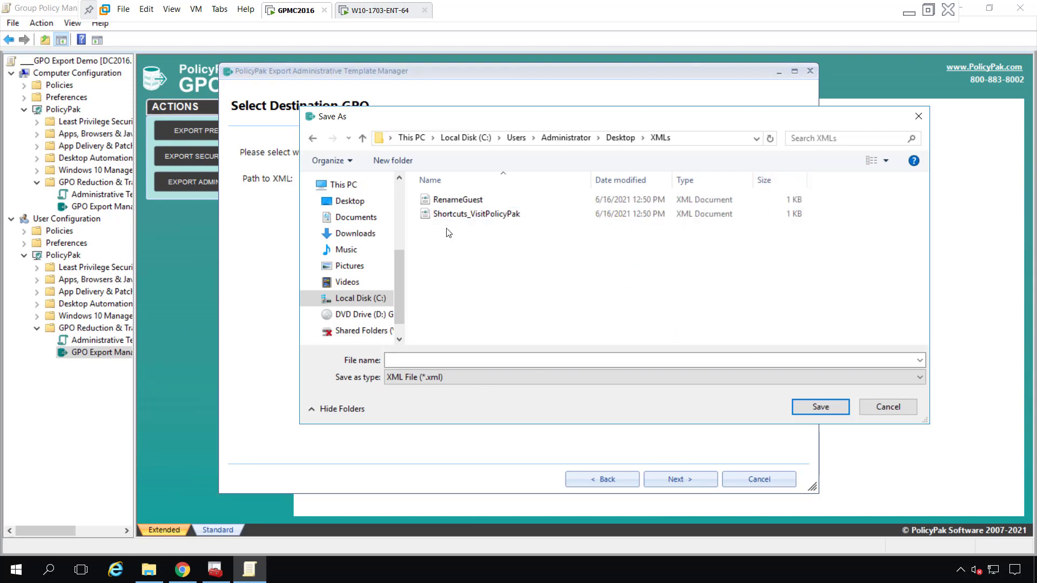
click(489, 358)
text(SSS)
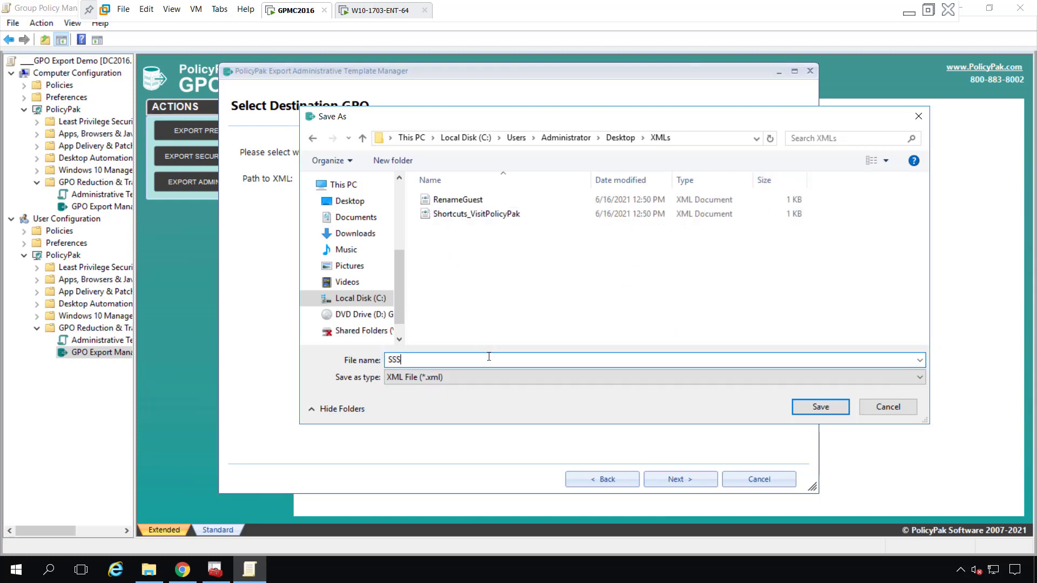
click(836, 406)
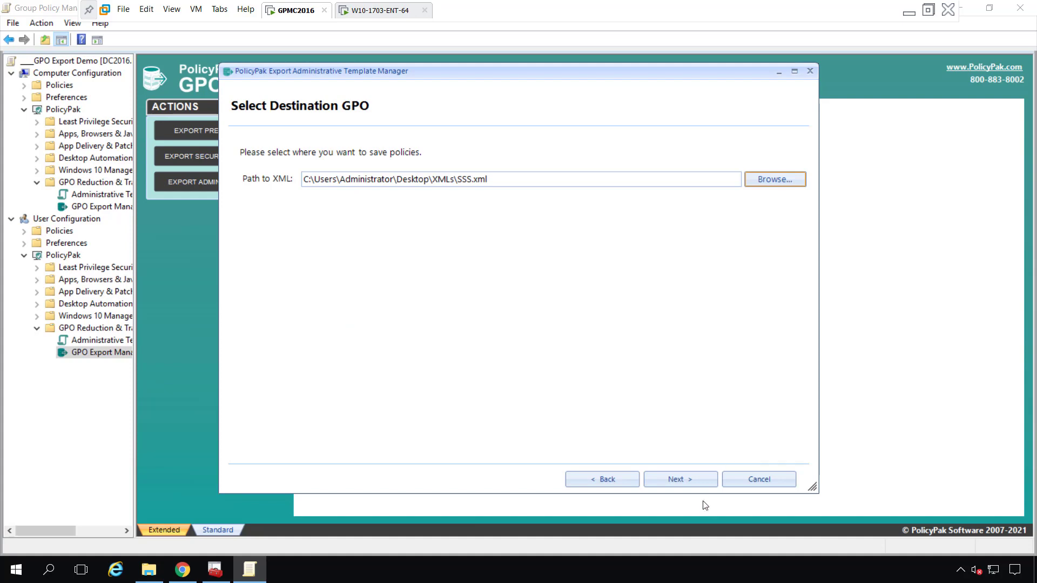
click(702, 481)
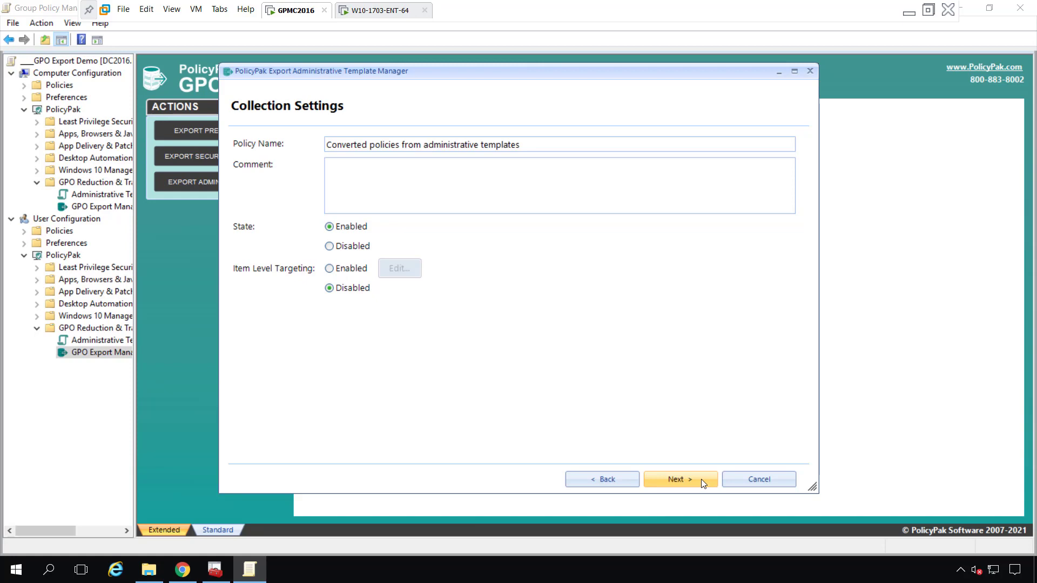
click(698, 480)
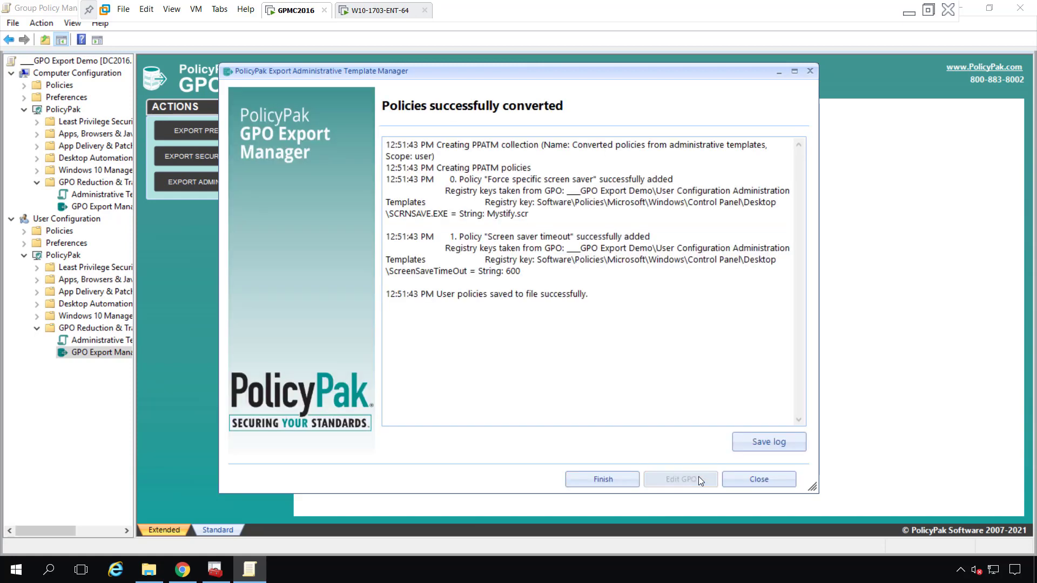
click(745, 479)
click(486, 313)
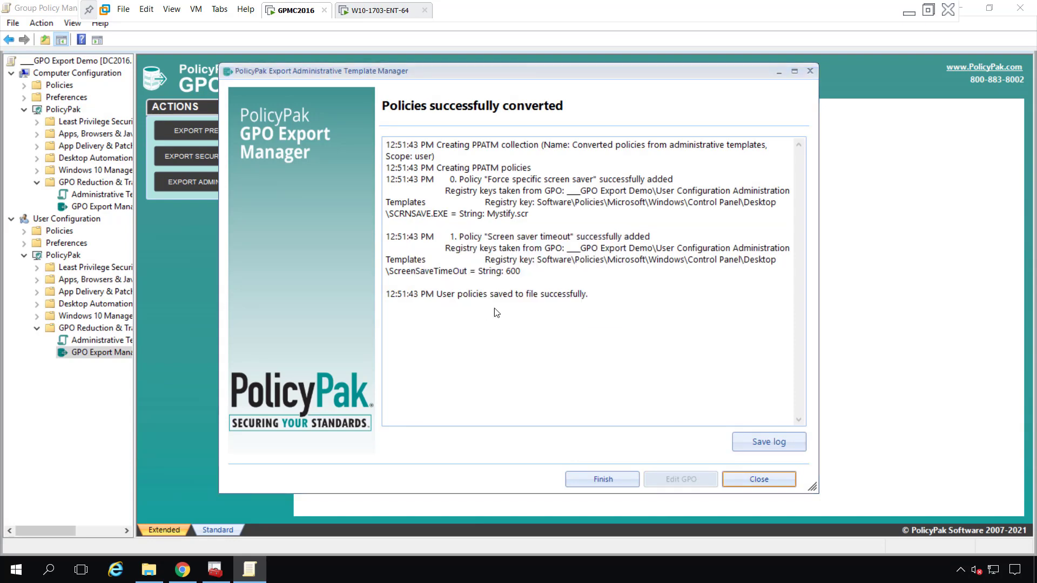
Minimize the open consoles and check the exported RenameGuest, Shortcuts_VisitPolicyPak and SSS files in the desktop XMLs folder
click(969, 5)
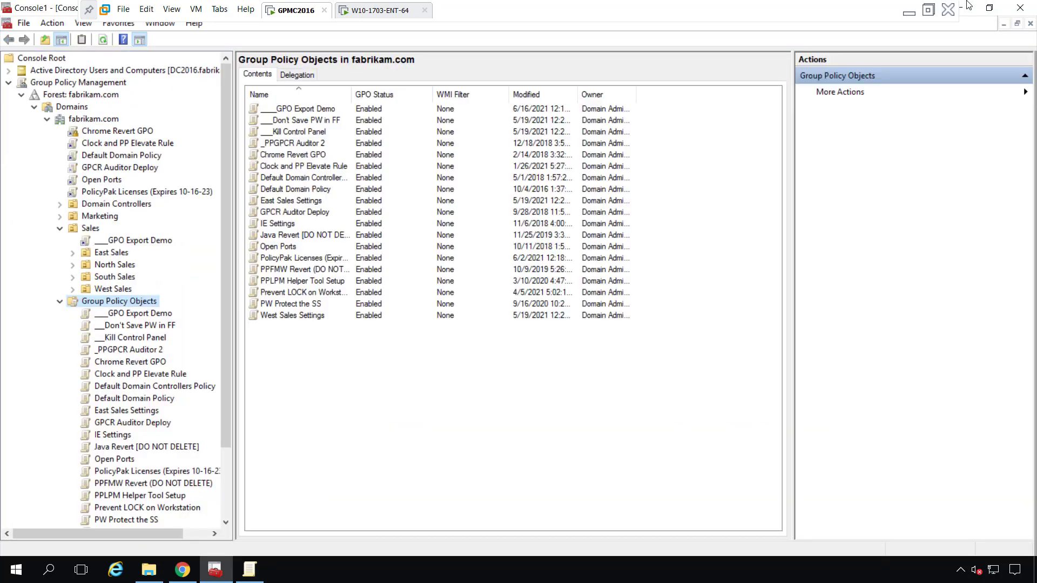
click(967, 6)
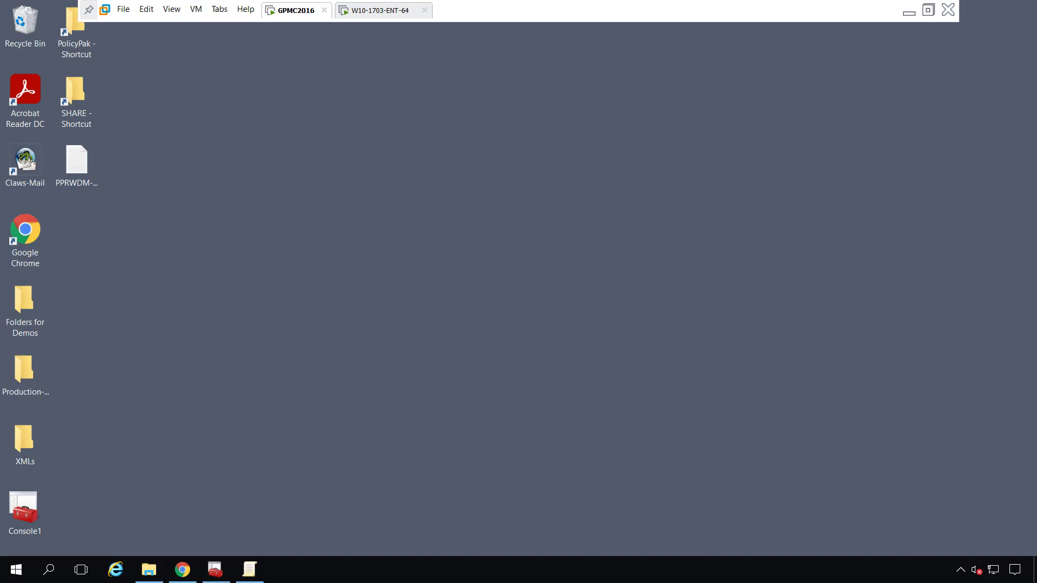
double_click(25, 443)
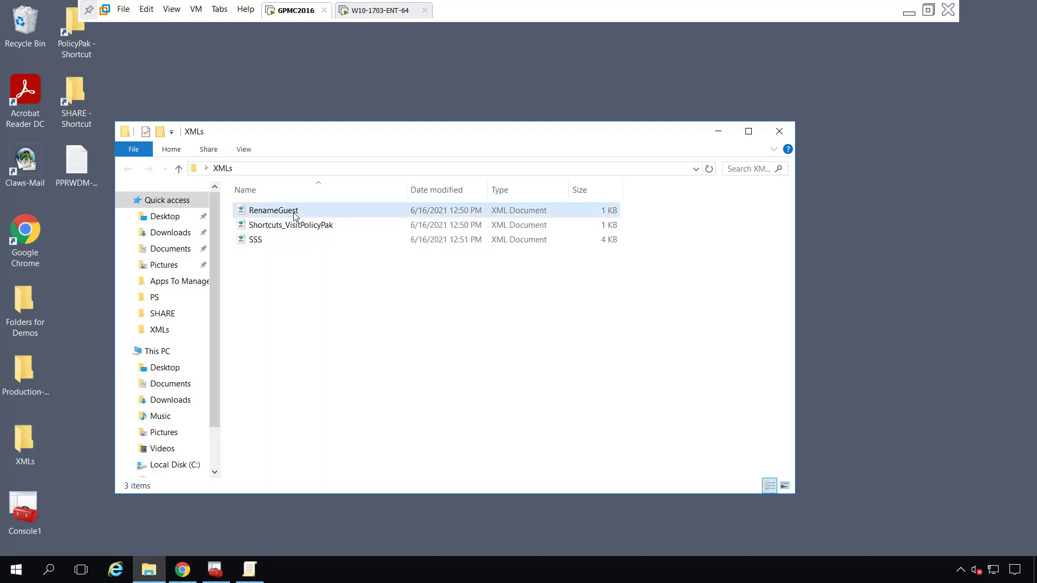
click(294, 216)
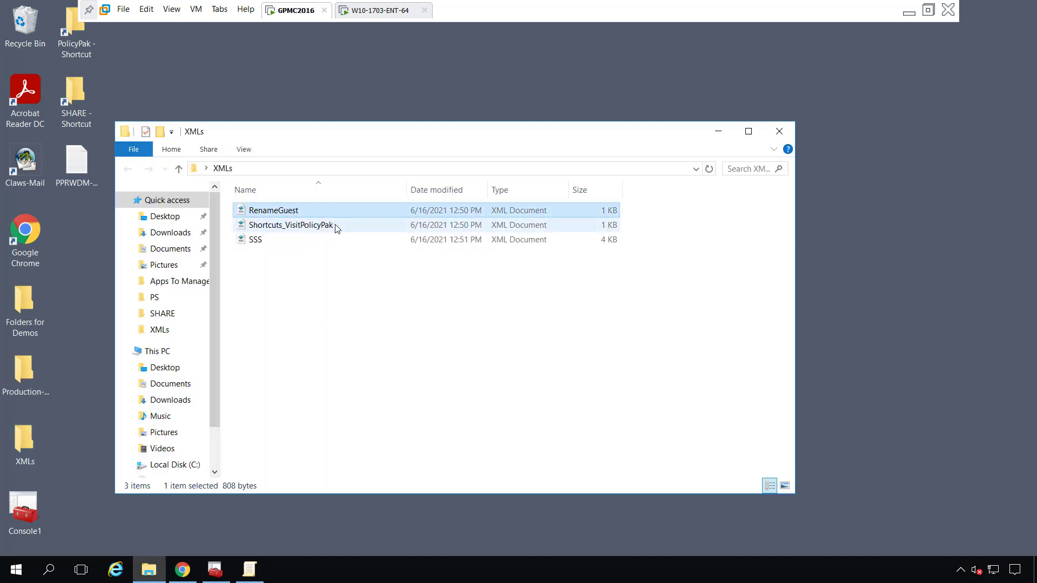
click(336, 228)
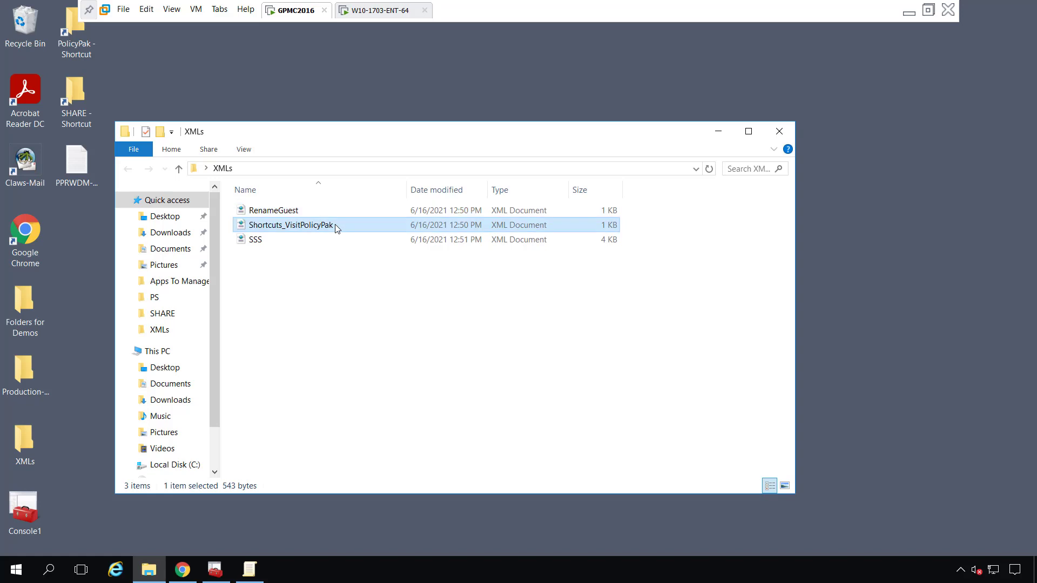
click(358, 244)
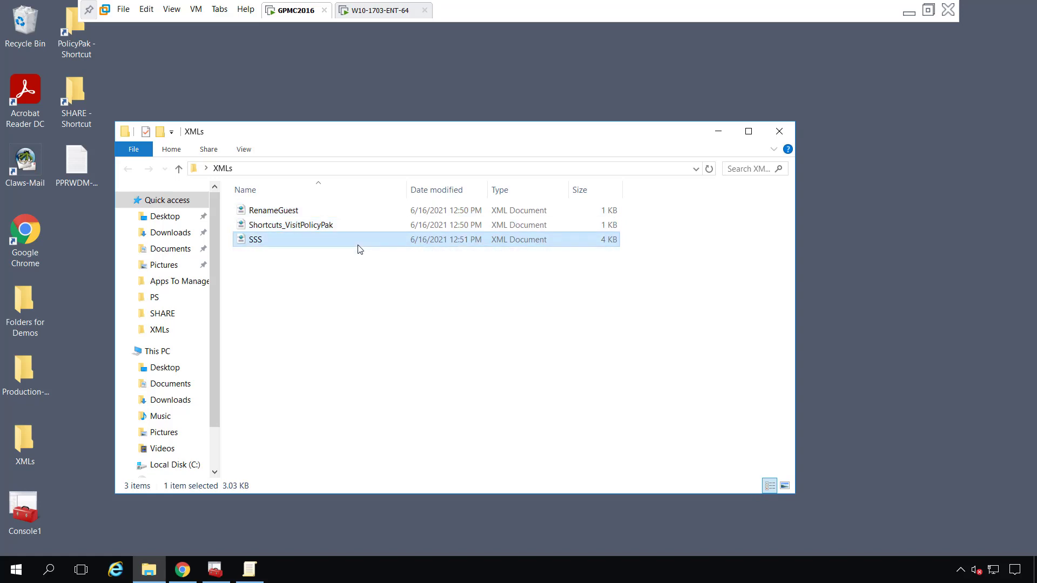
click(378, 285)
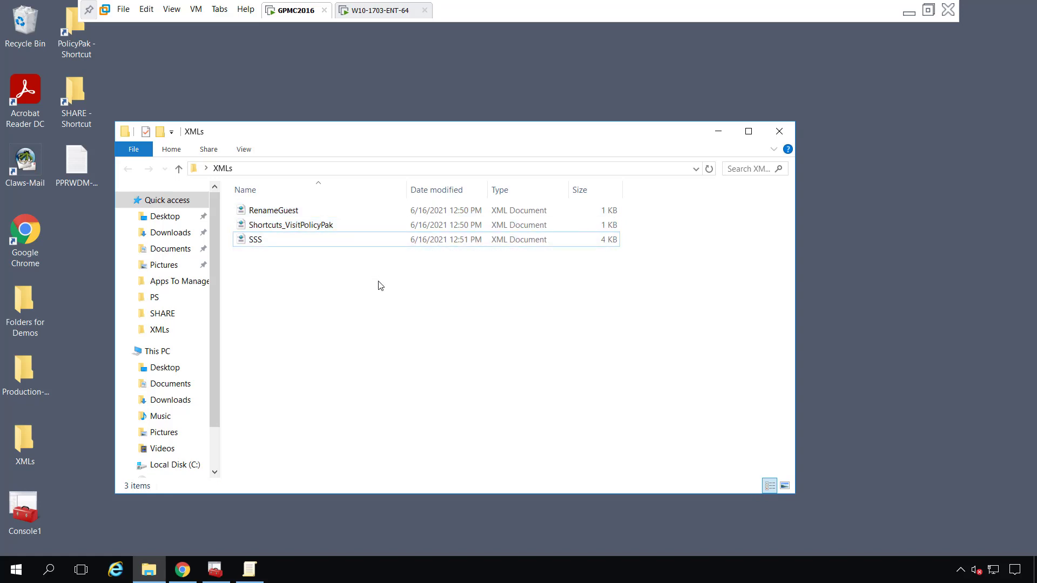